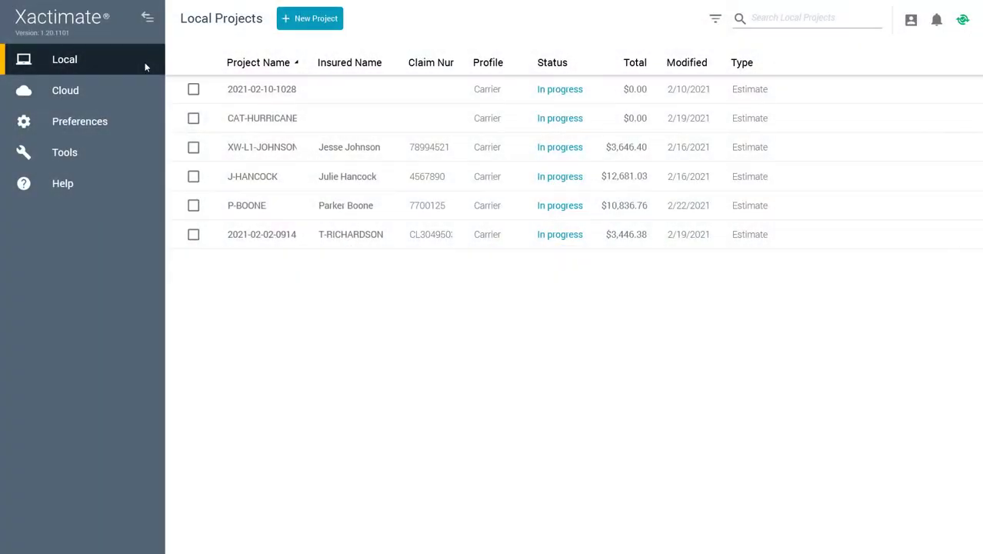
Turn on 'Open projects in full screen' in the General preferences' Project Window section
click(136, 126)
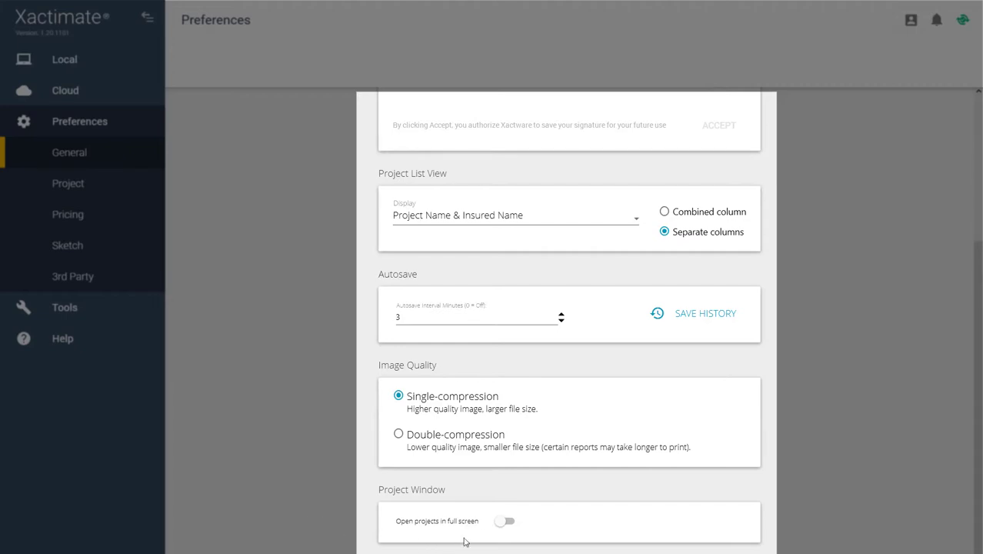
click(503, 523)
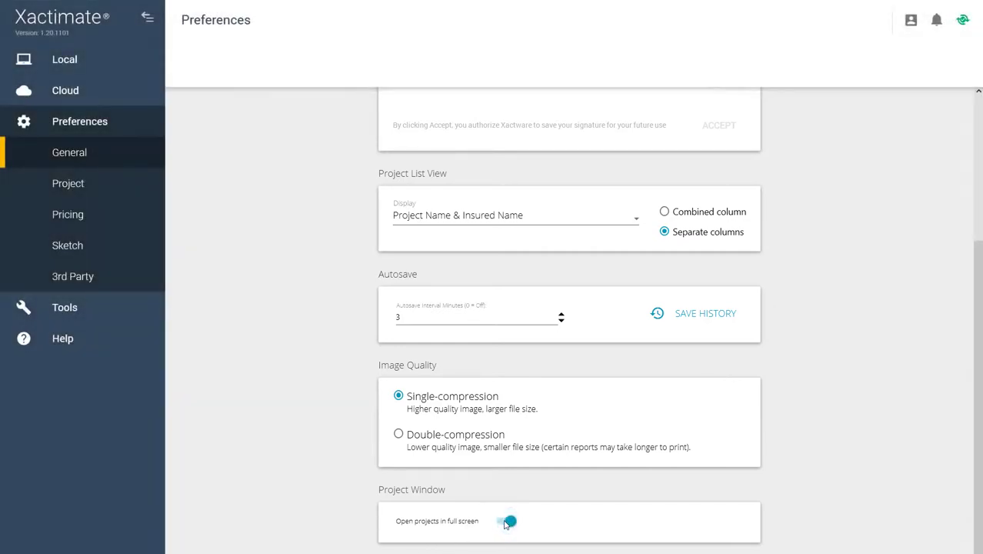
In Project preferences, keep the Carrier profile and review the Claim Rep and Company Header lists
click(111, 185)
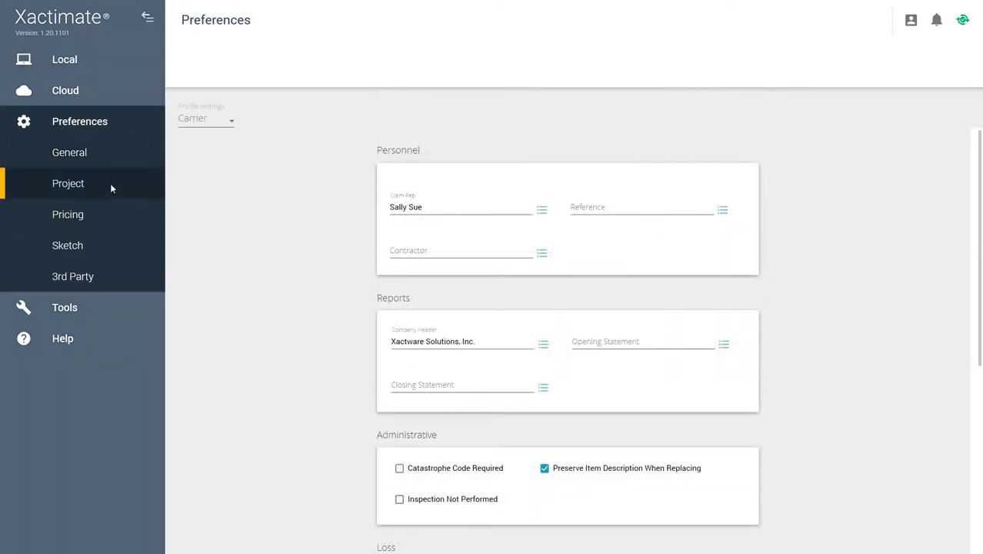
click(227, 125)
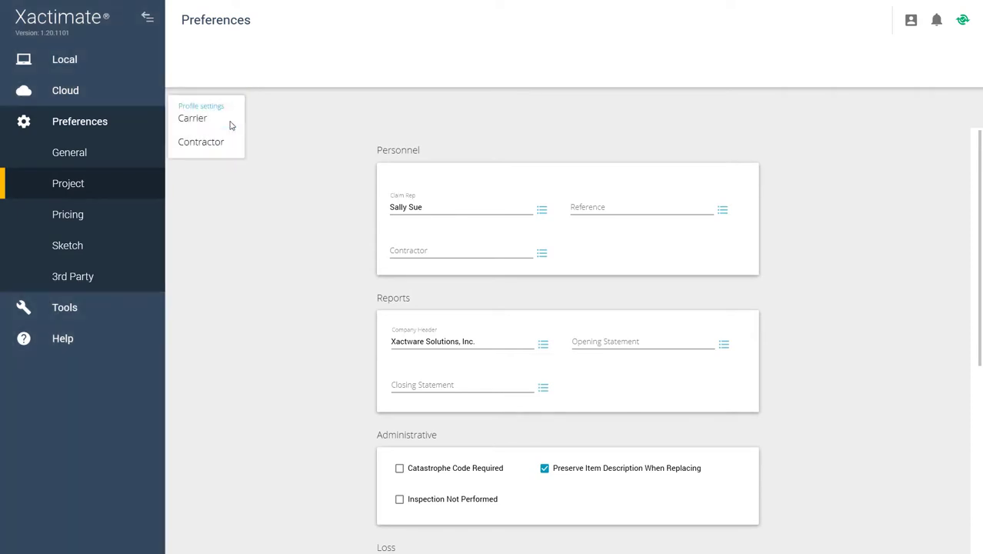
click(195, 120)
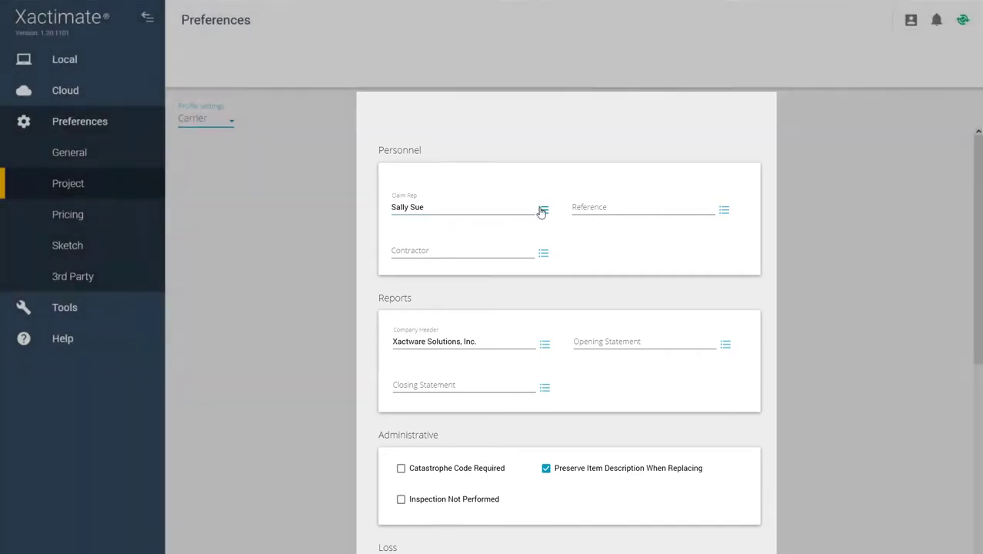
click(542, 210)
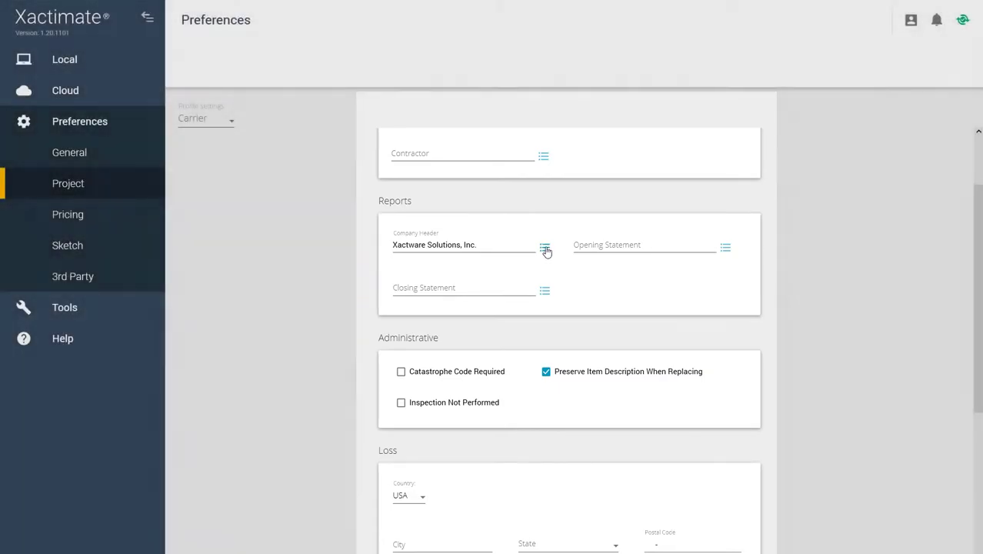
click(545, 248)
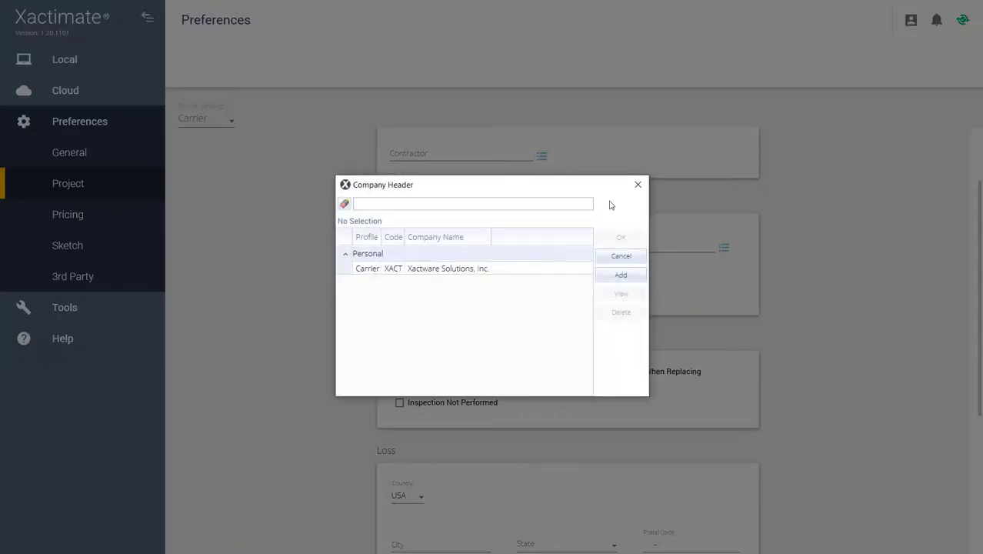
click(637, 185)
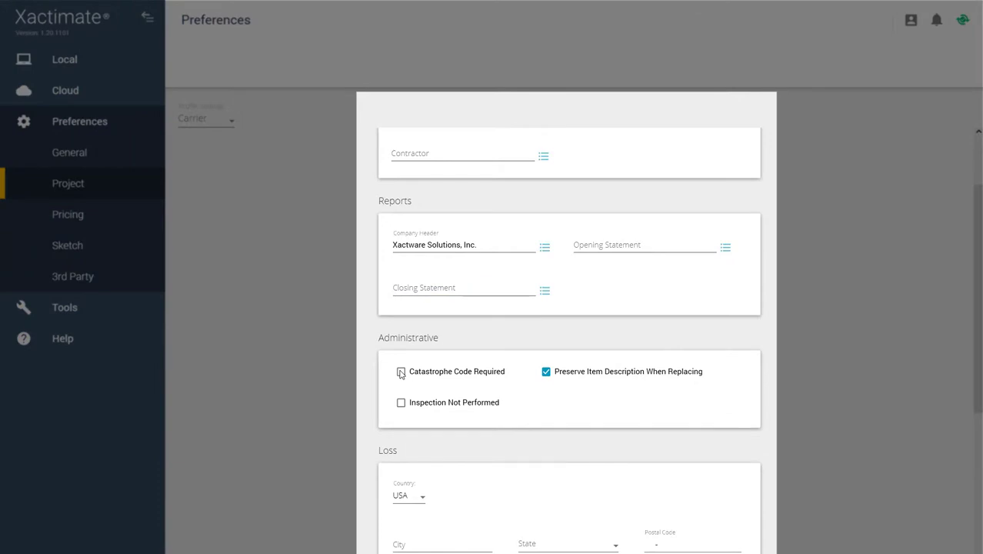
Check Catastrophe Code Required for Carrier projects
click(401, 372)
scroll(330, 377, down, 2)
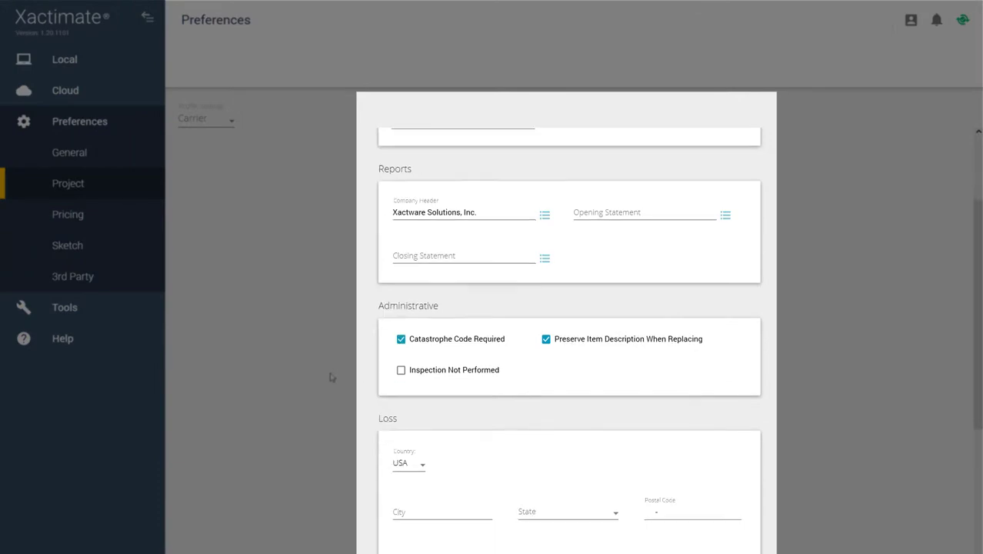
scroll(330, 376, down, 2)
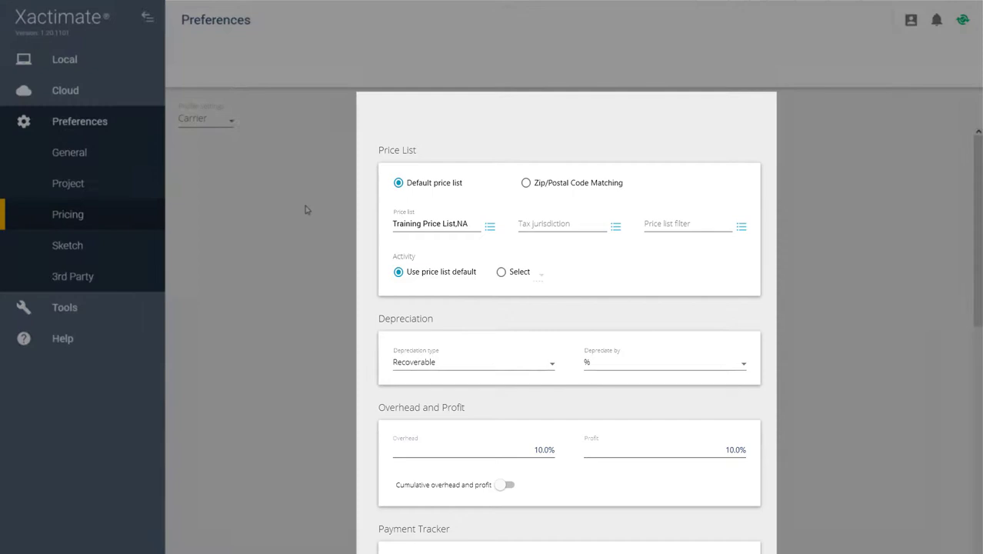
Scroll through the Carrier Pricing settings down to the default Price list field
scroll(306, 209, down, 2)
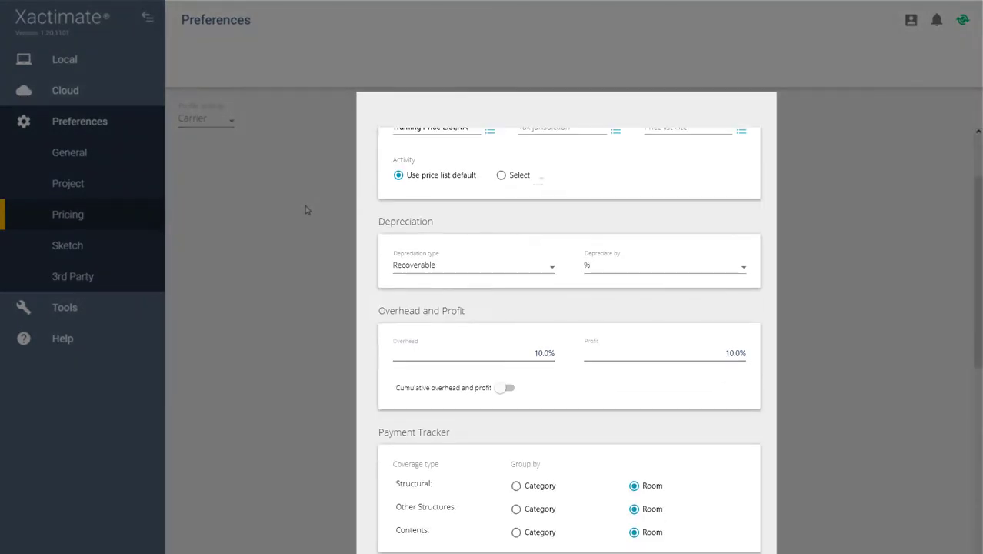
scroll(305, 209, down, 2)
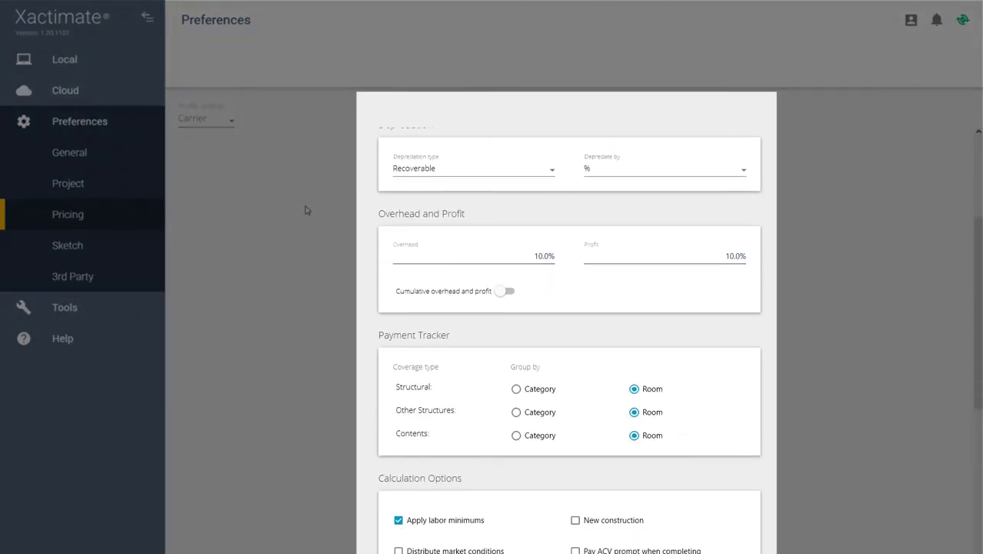
scroll(305, 209, down, 3)
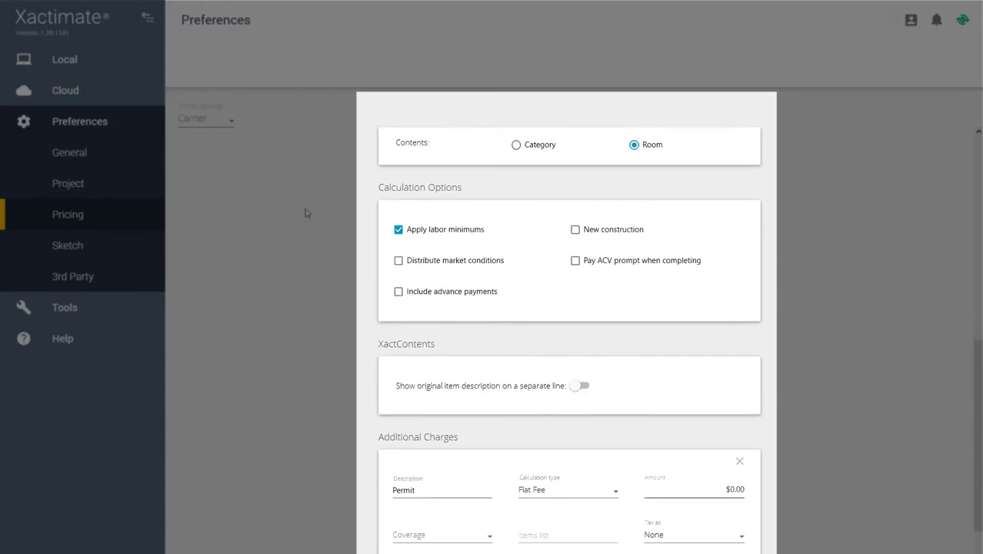
scroll(305, 213, down, 1)
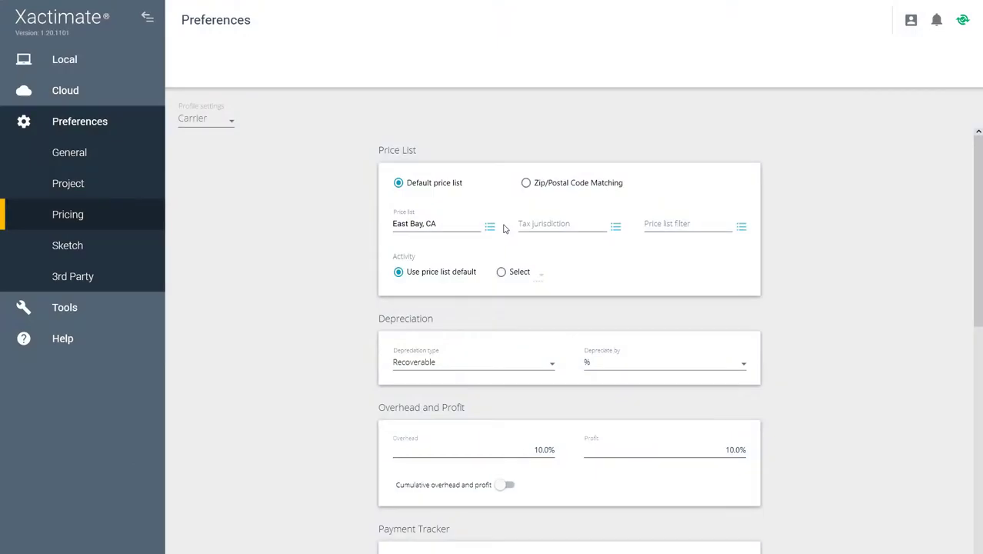
Start a new price list request with zip code 97708
click(491, 227)
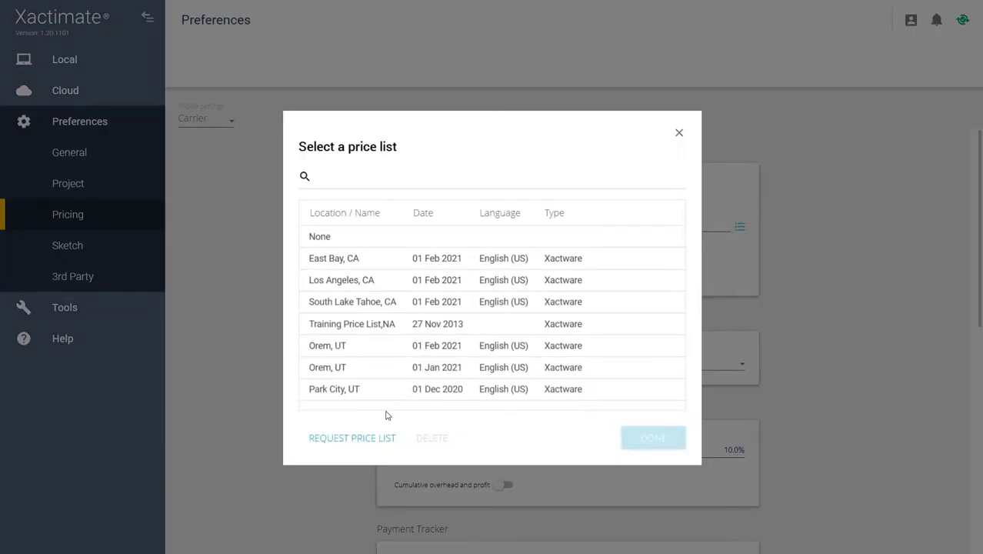
click(362, 444)
click(406, 244)
double_click(390, 244)
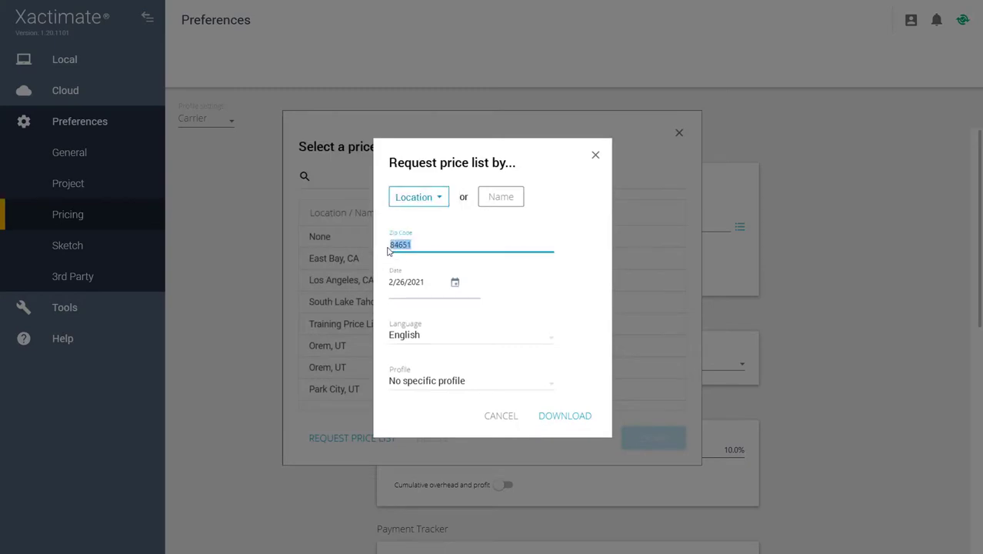
text(97708)
Request date 2/26/2021 with the Carrier profile, download, and select the Bend, OR list
click(454, 282)
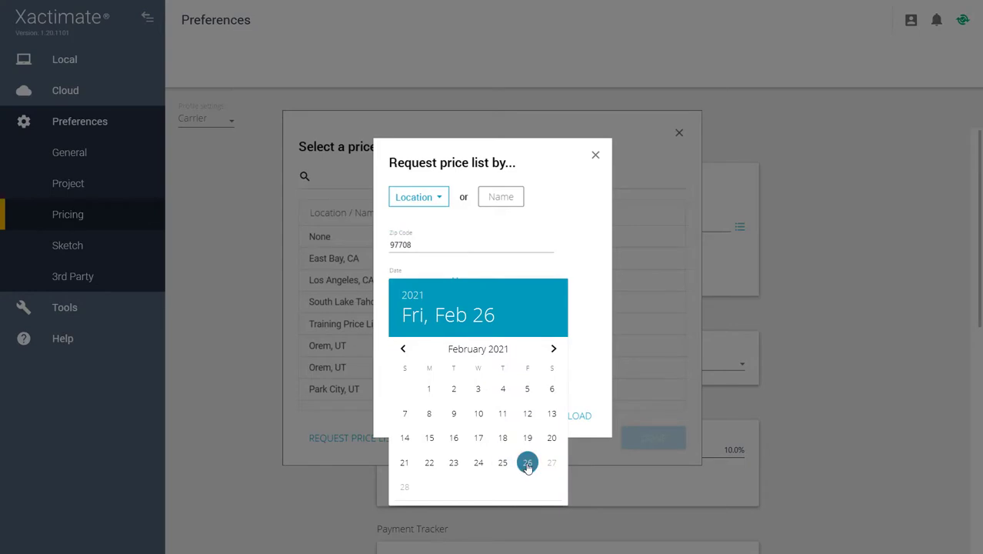
click(527, 463)
click(463, 388)
click(457, 404)
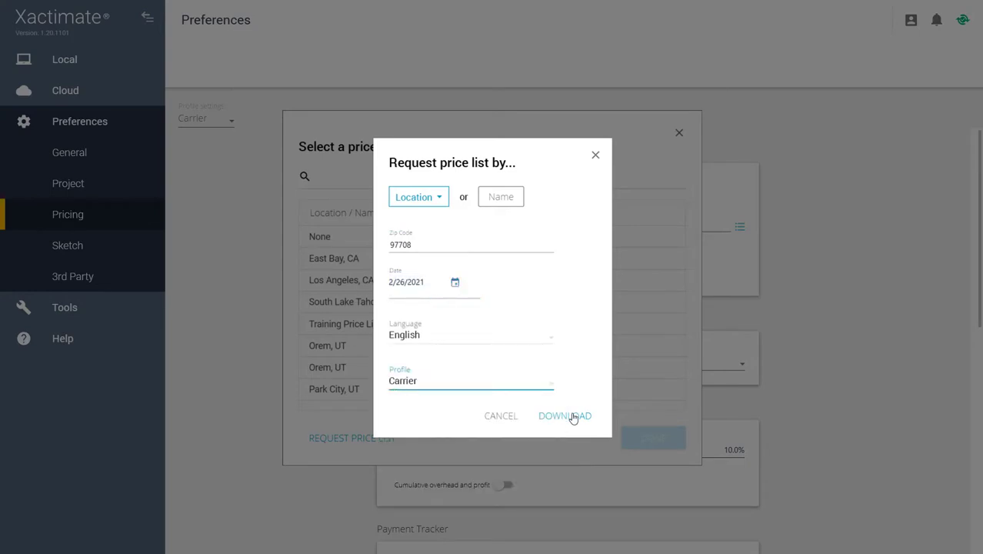
click(573, 416)
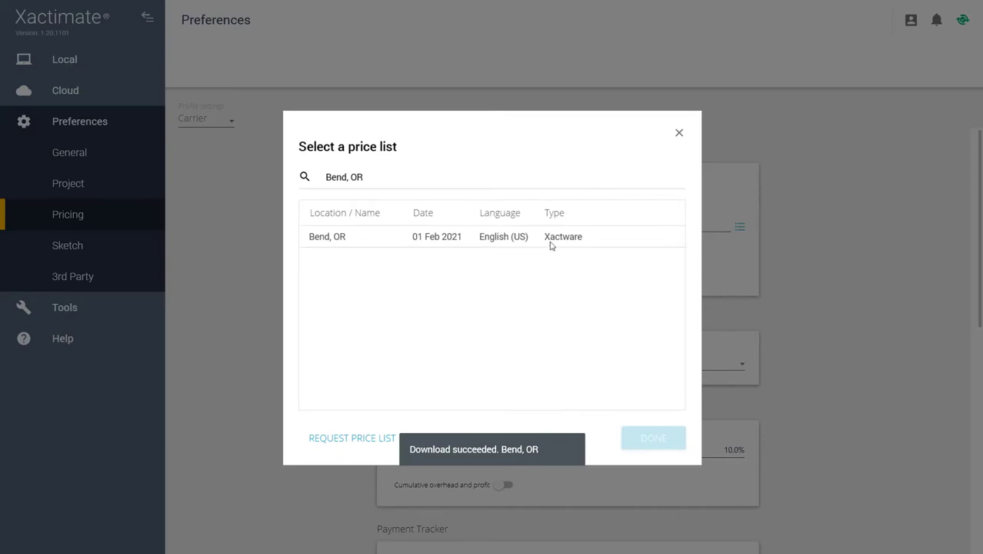
click(550, 245)
Confirm the Bend, OR price list, then start another price list download request from Claim Info
click(655, 438)
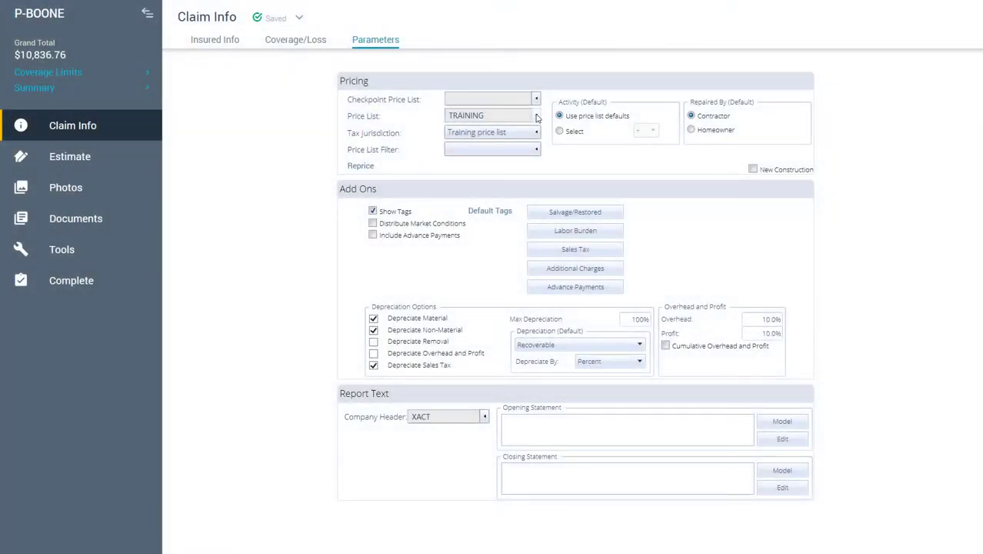
click(535, 116)
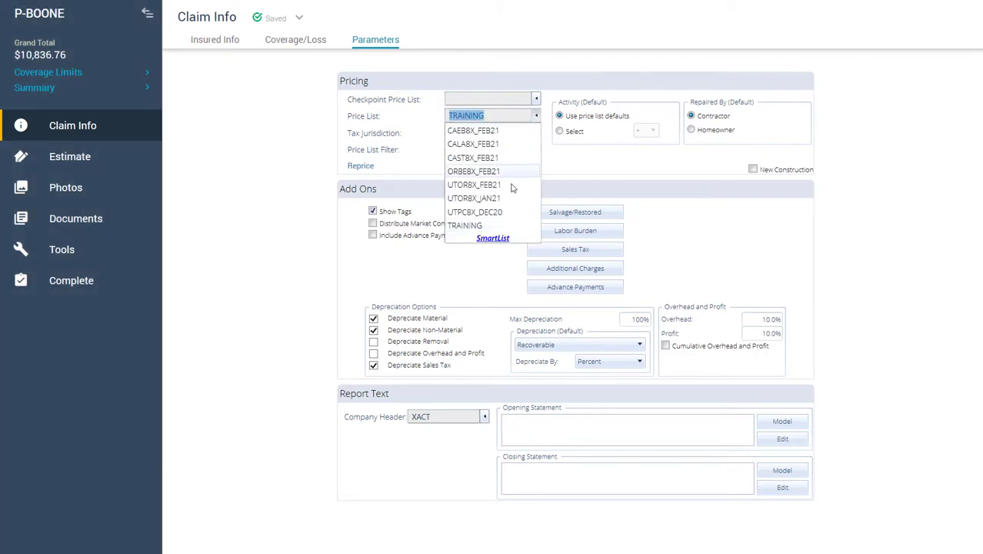
click(505, 239)
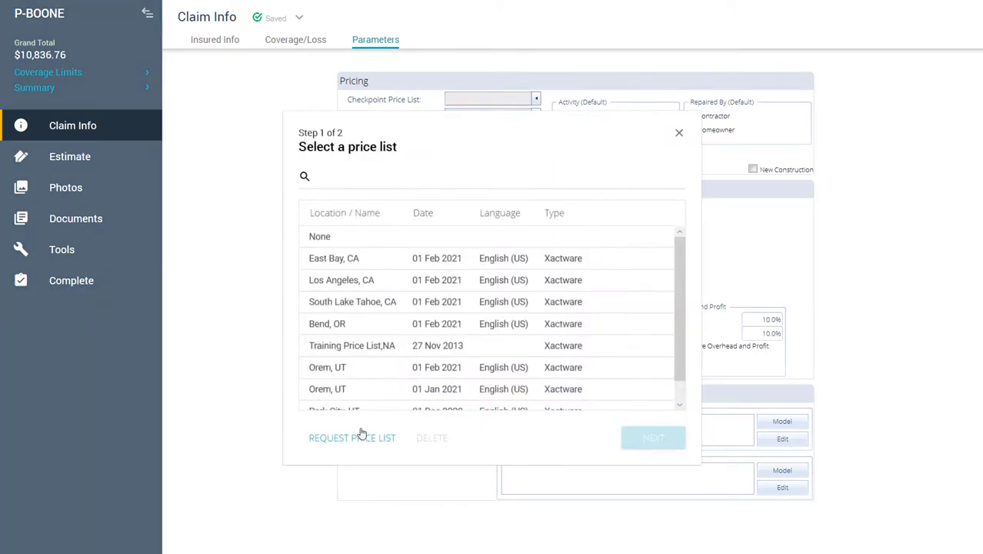
click(353, 438)
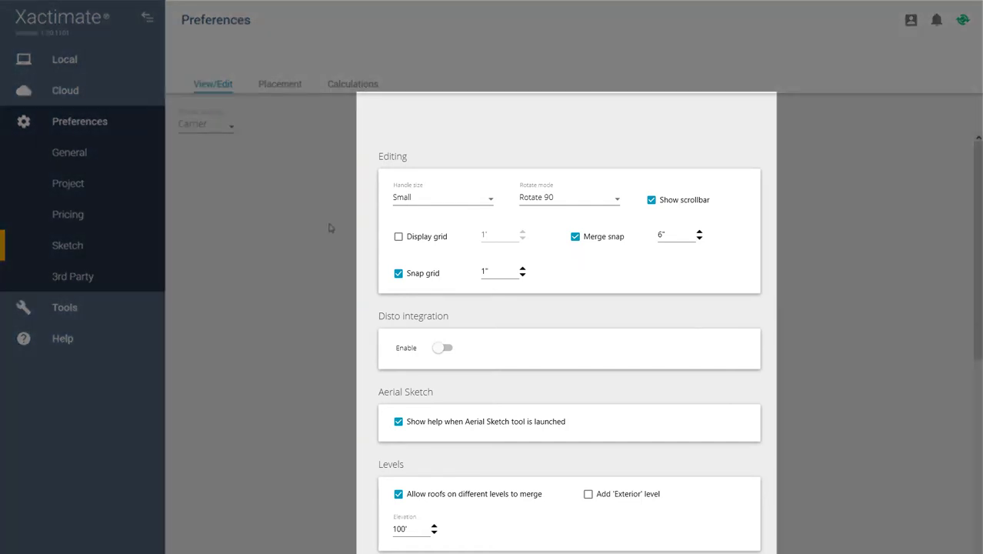
Scroll through the Sketch preferences down to the Wall Openings deduction options
scroll(331, 228, down, 3)
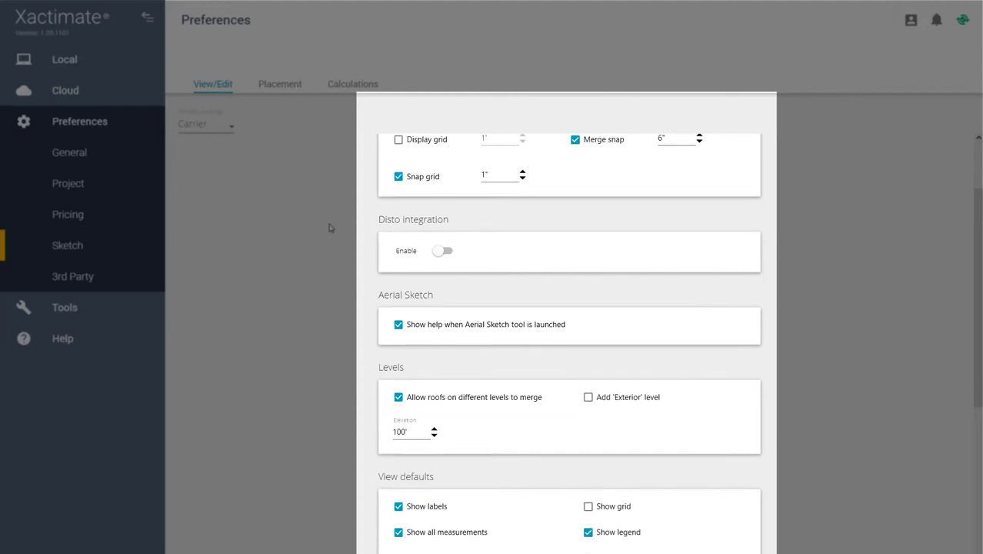
scroll(329, 228, down, 4)
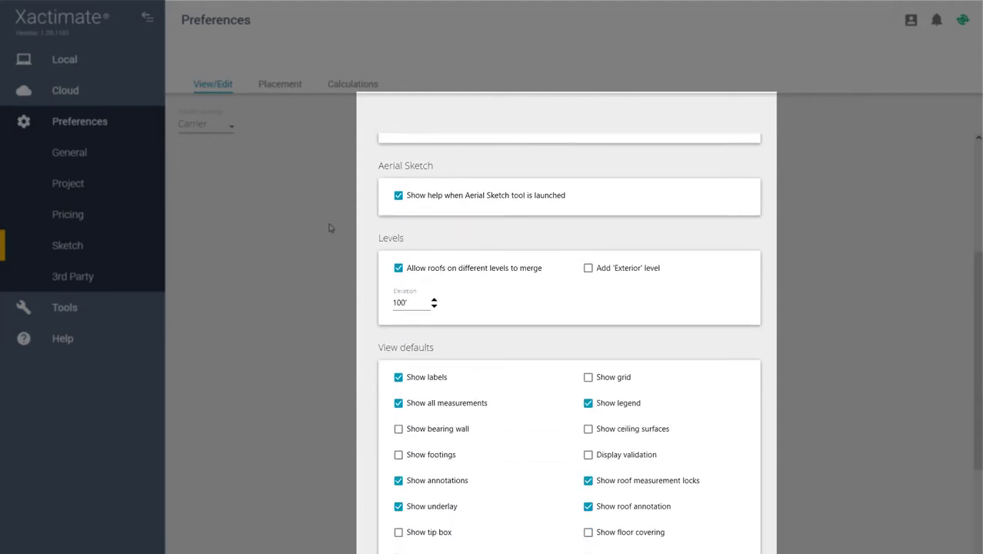
scroll(332, 227, down, 1)
scroll(332, 225, down, 3)
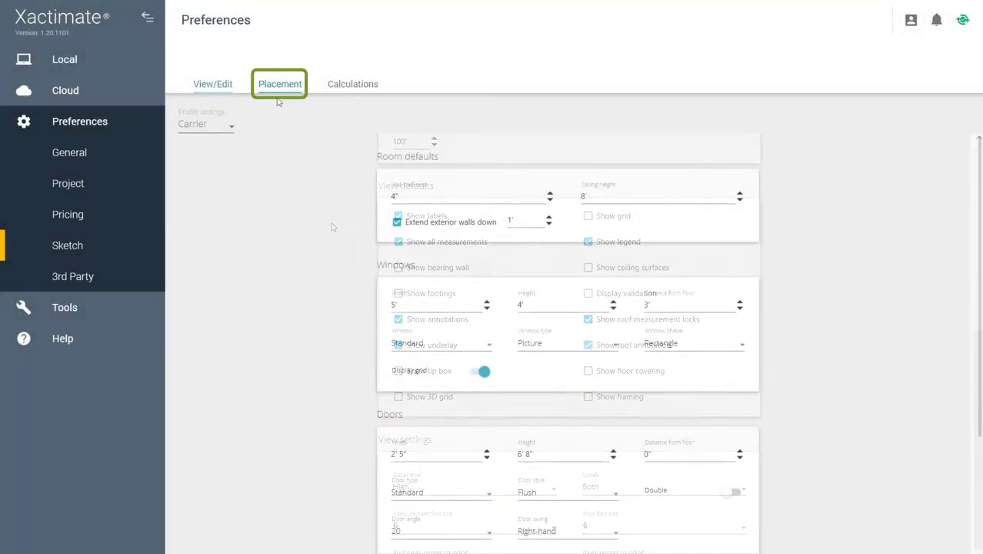
scroll(334, 191, down, 2)
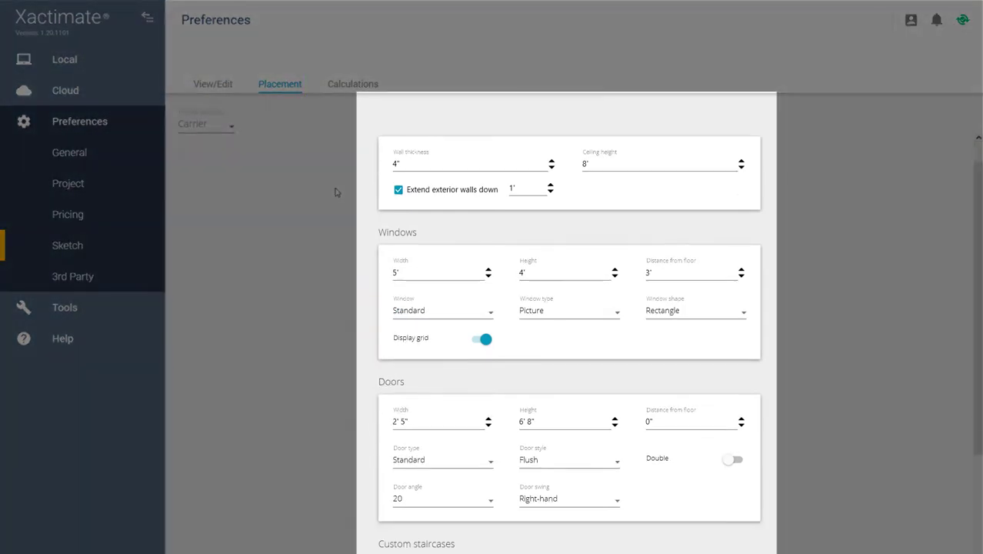
scroll(334, 192, down, 5)
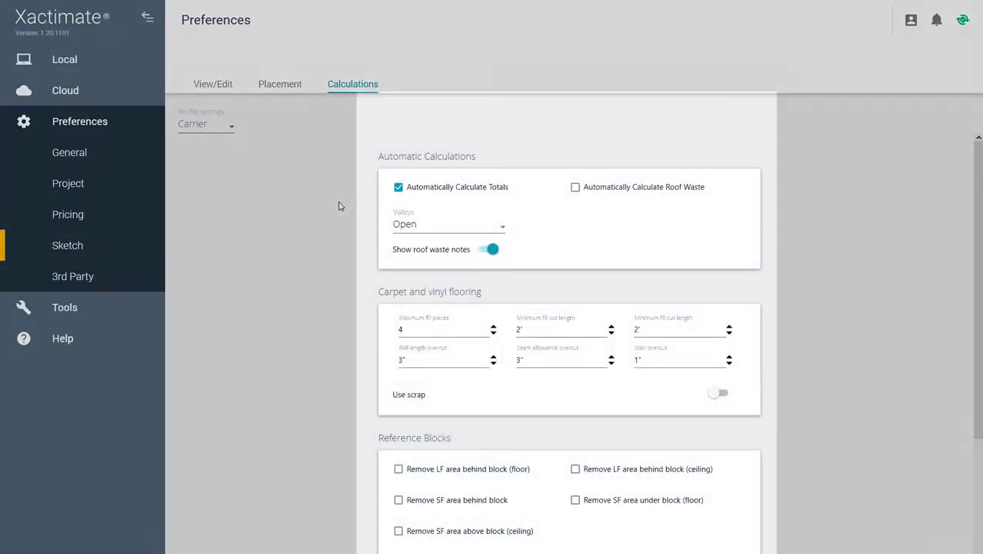
scroll(339, 206, down, 3)
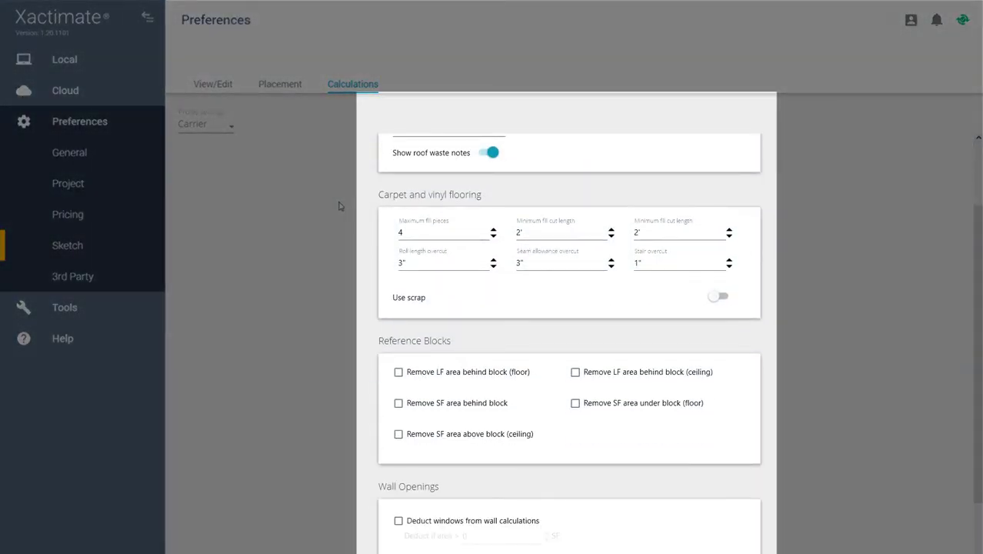
scroll(339, 206, down, 3)
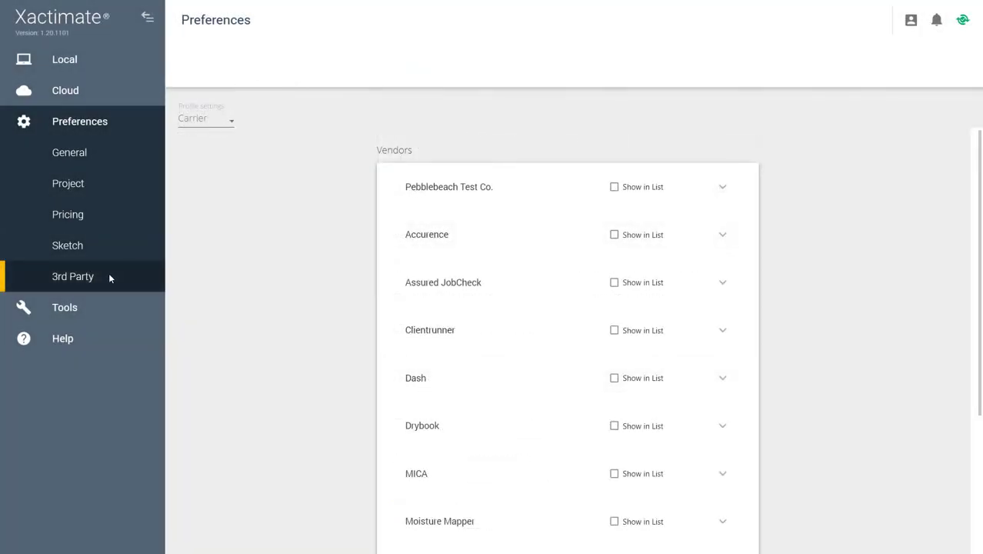
Scroll the 3rd Party vendor list, then return to the General preferences
scroll(247, 285, down, 2)
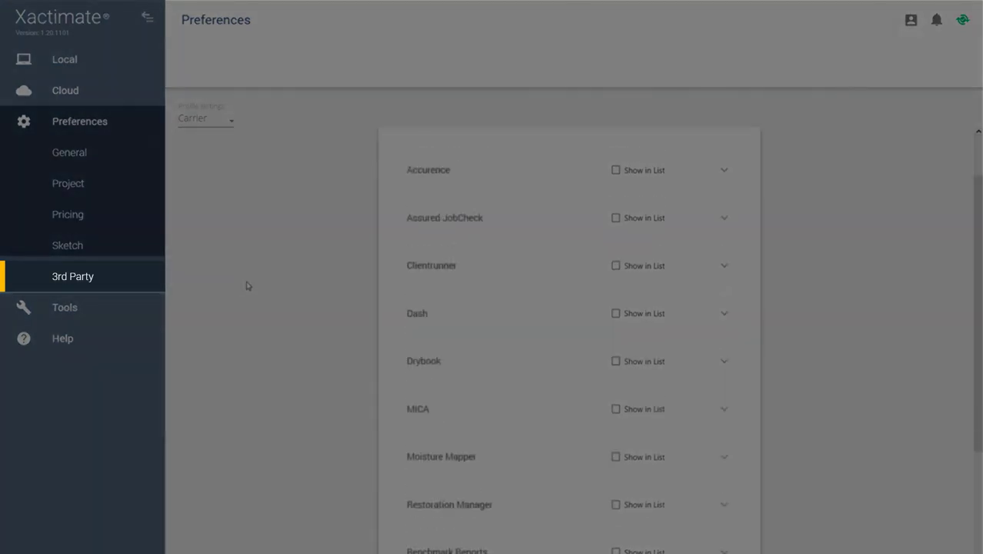
scroll(247, 286, down, 6)
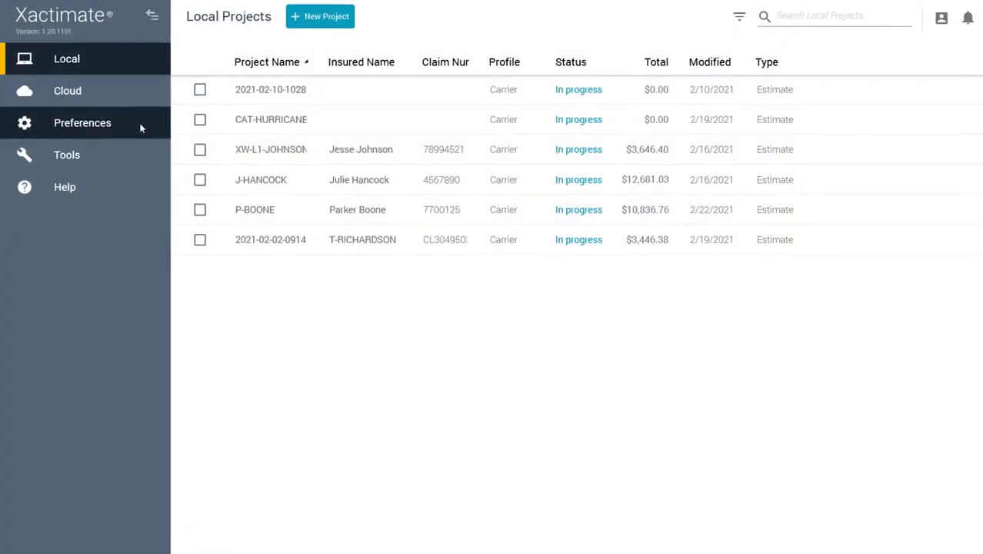
click(136, 122)
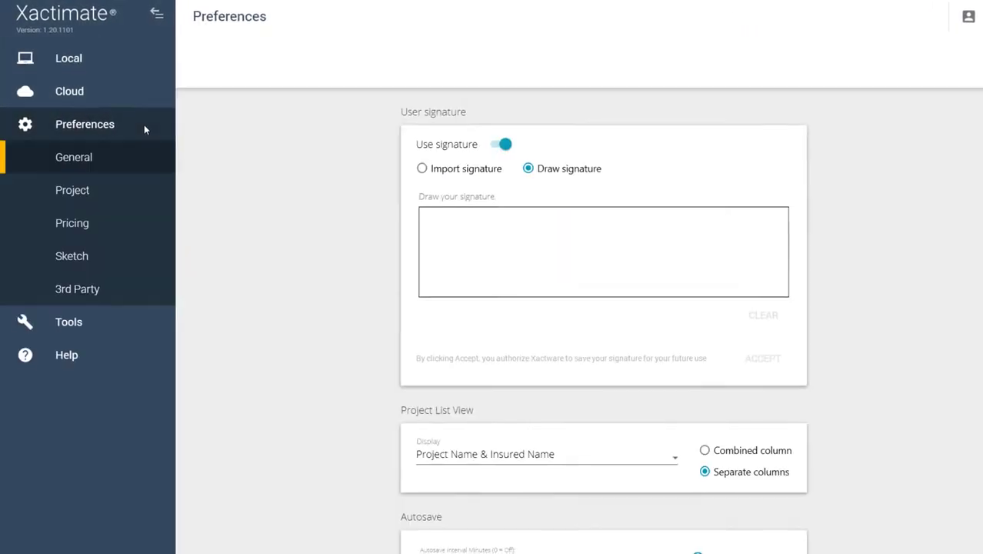